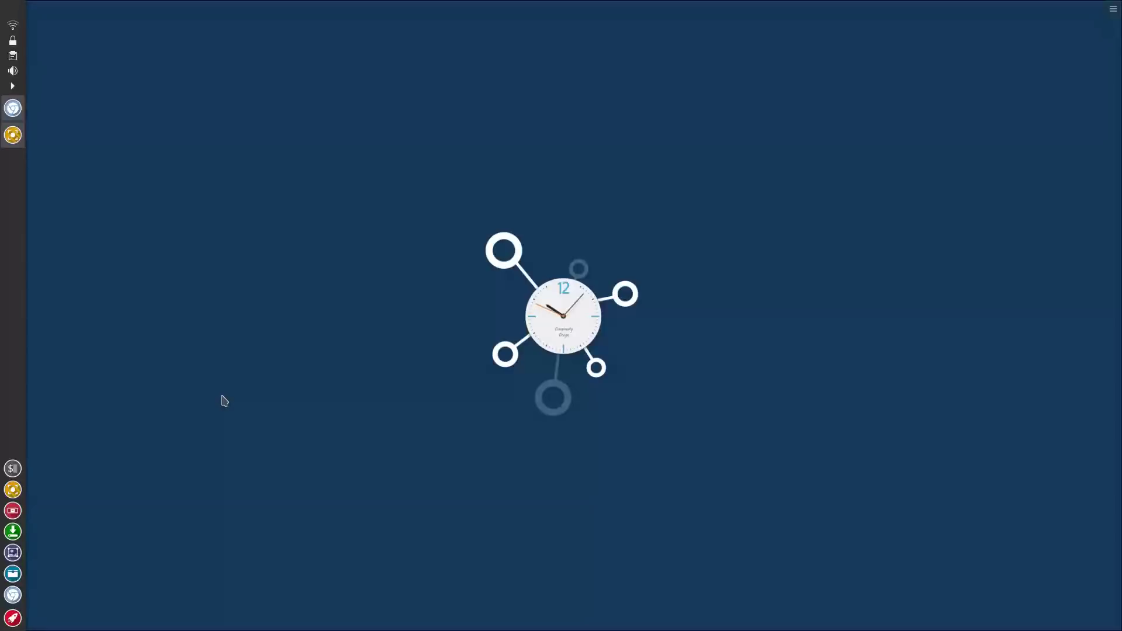
Launch Chromium and open the Sardi icons version 9 overview article from the Sardi menu
left_click(13, 108)
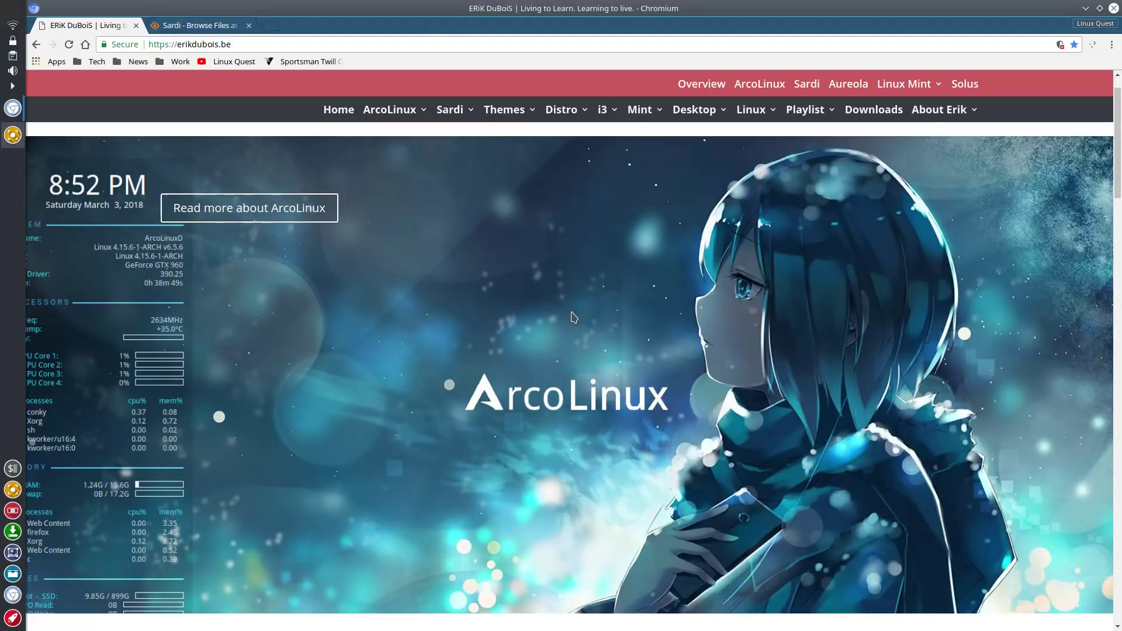
mouse_move(470, 115)
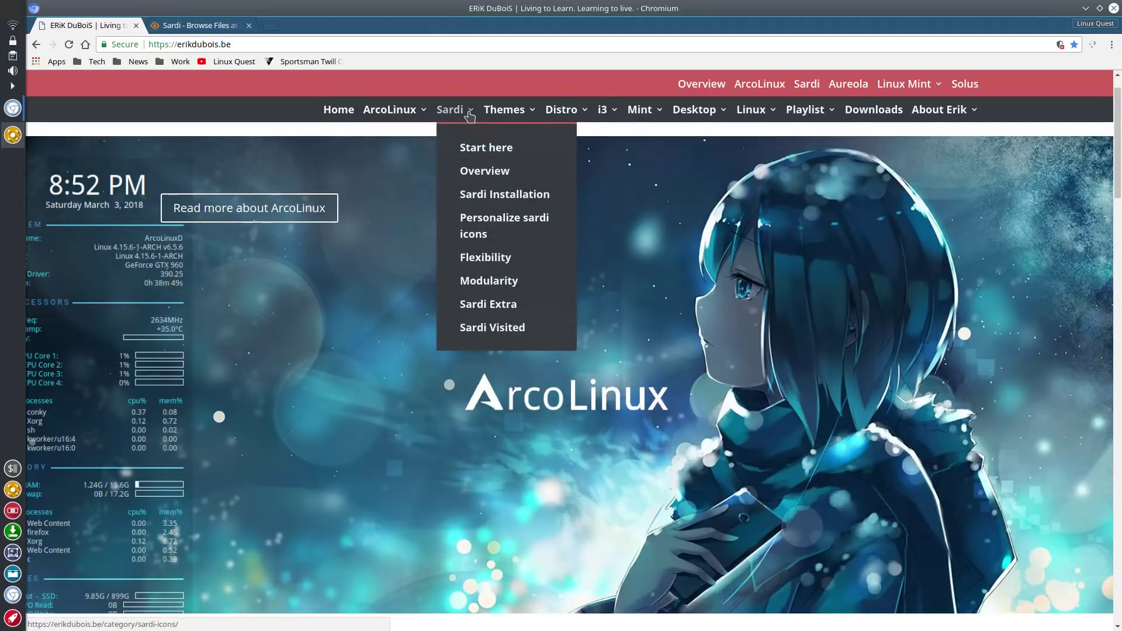
left_click(486, 150)
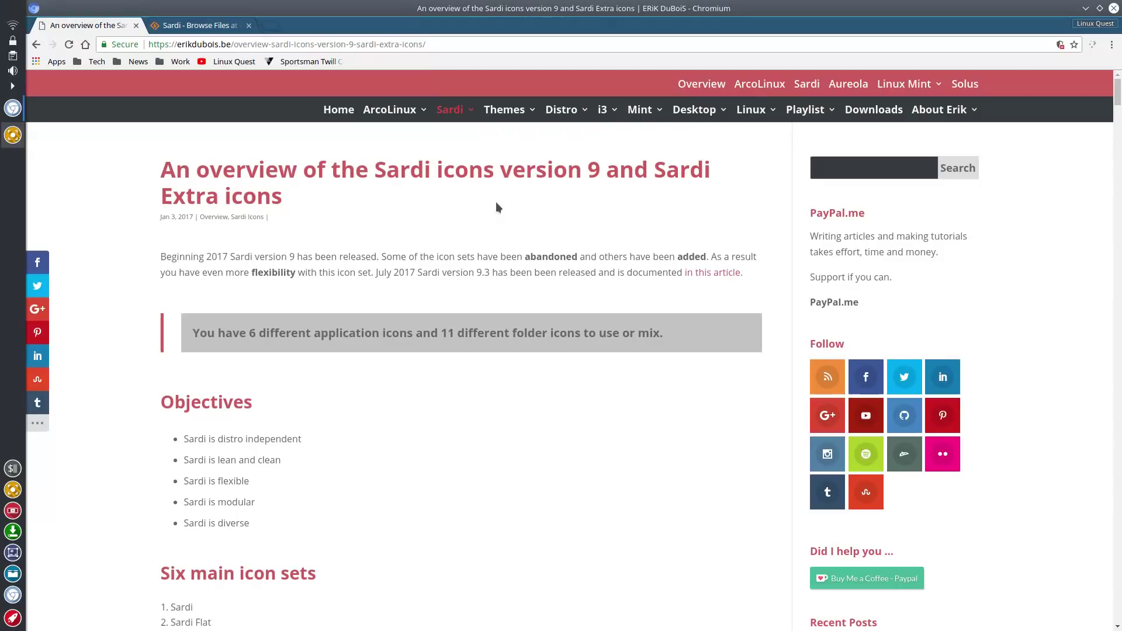
Read through the overview article, then move to the SourceForge Sardi files page
scroll(497, 204, "down", 8)
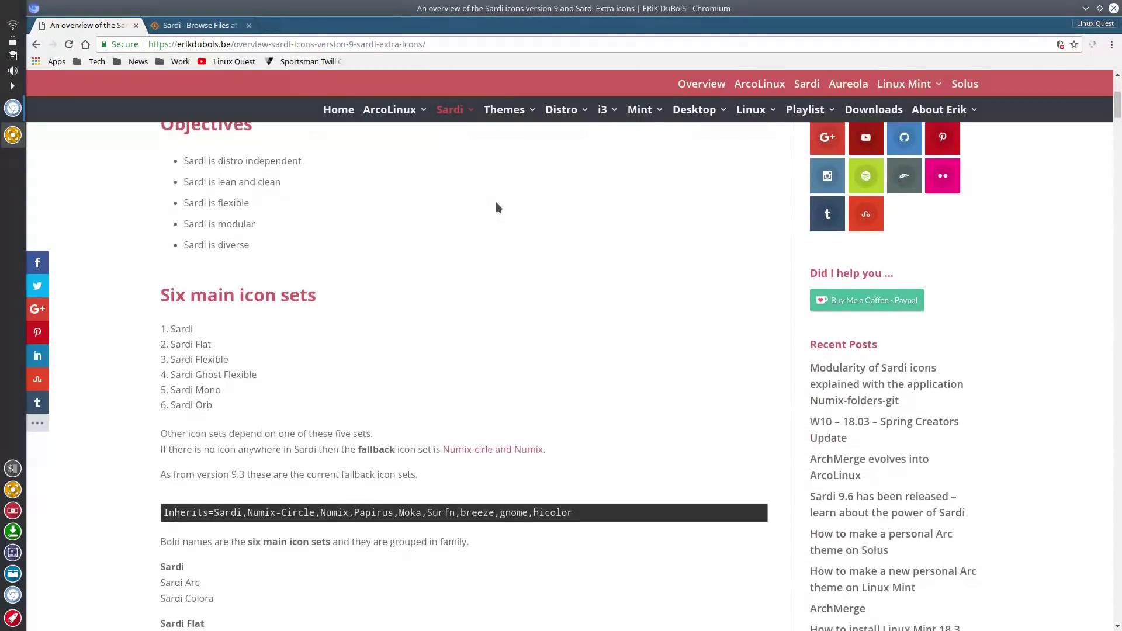
scroll(496, 204, "down", 3)
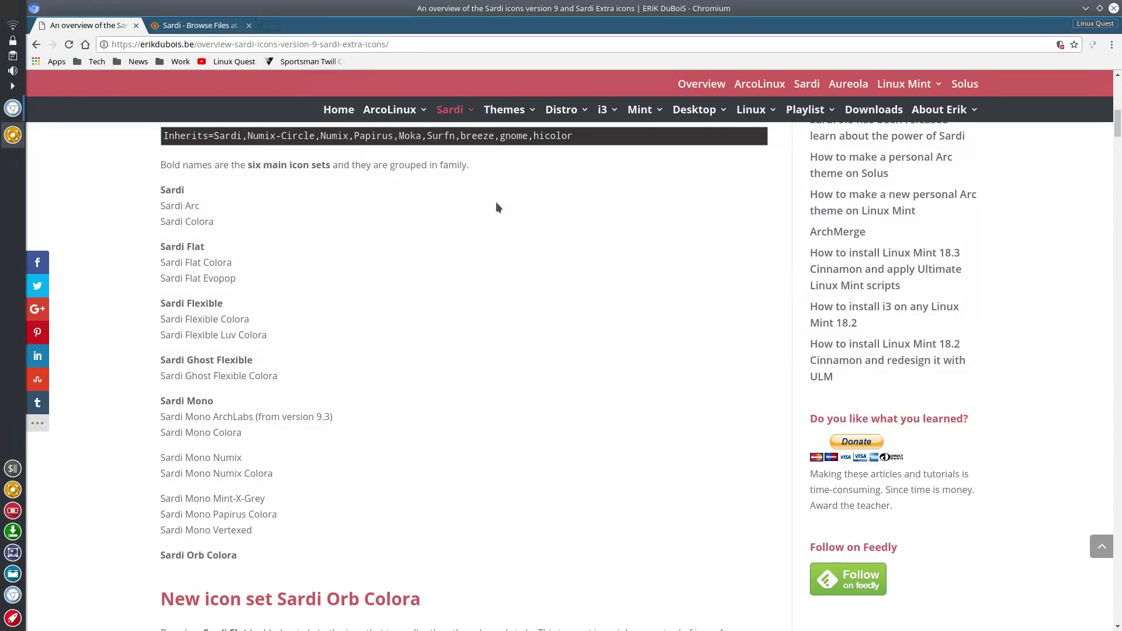
scroll(497, 204, "down", 3)
scroll(496, 205, "up", 7)
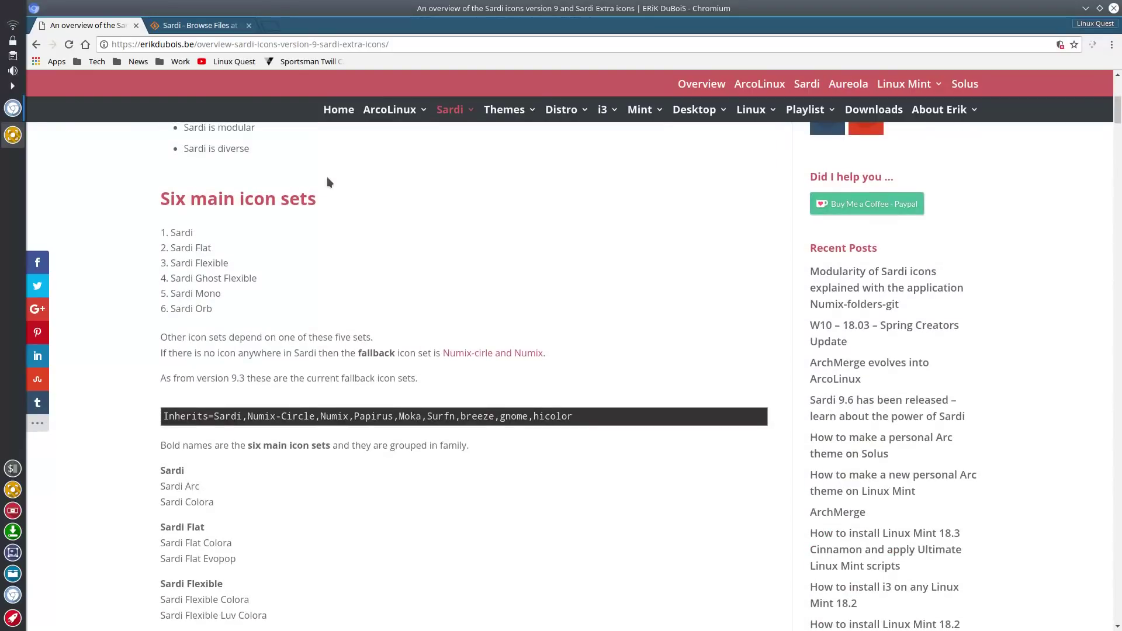
left_click(195, 25)
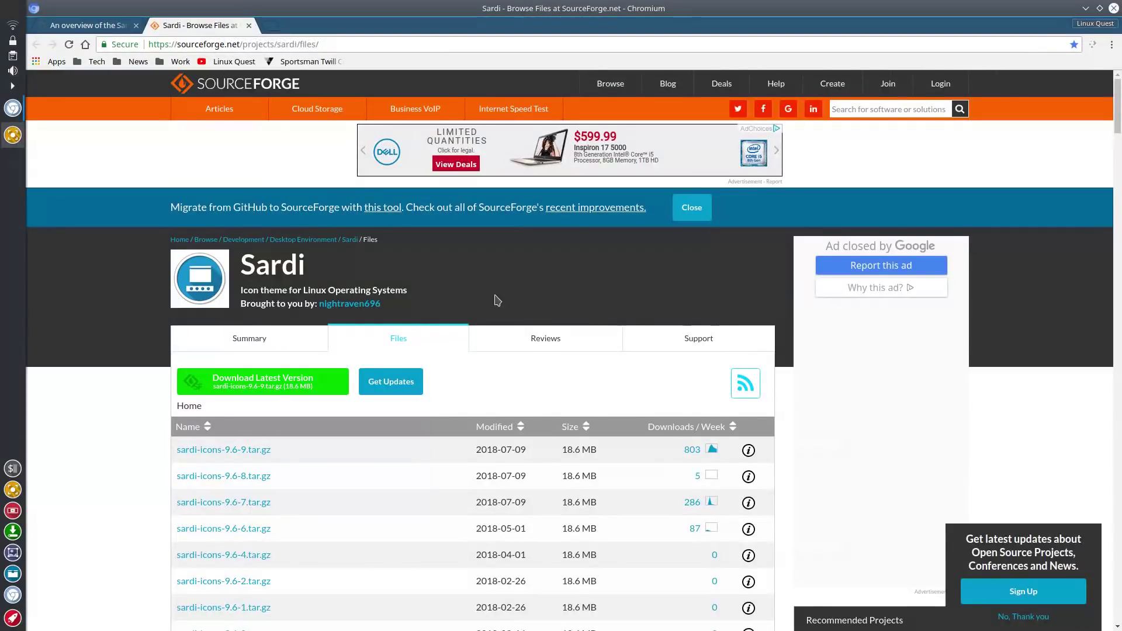
Look over the sardi-icons-9.6 tarball downloads, then minimize Chromium to reveal the desktop
scroll(493, 299, "down", 3)
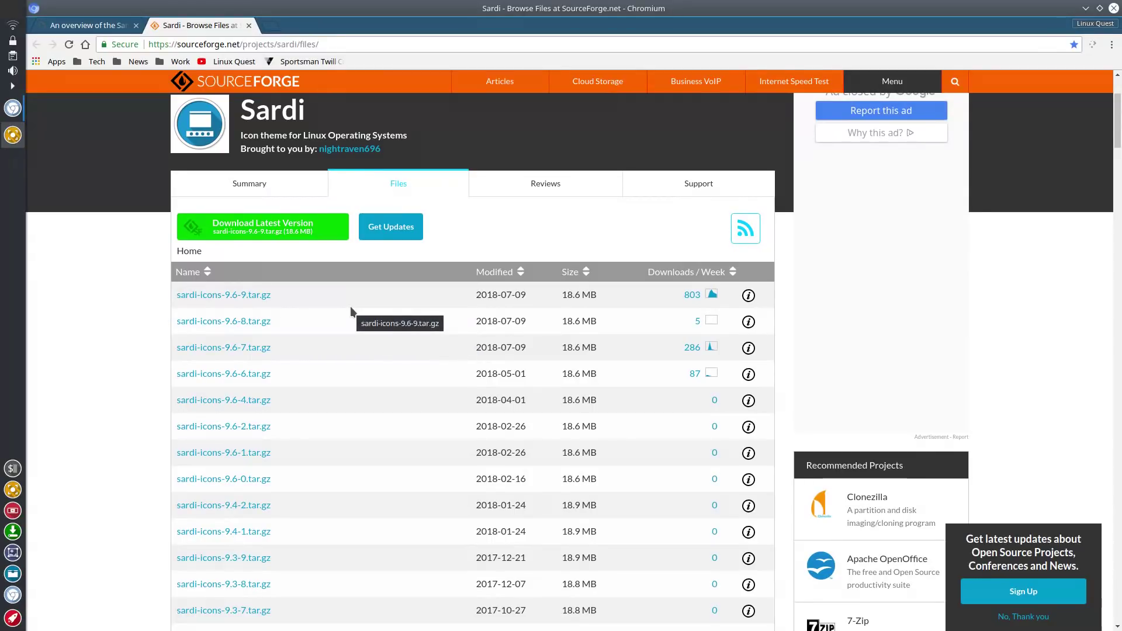
mouse_move(516, 299)
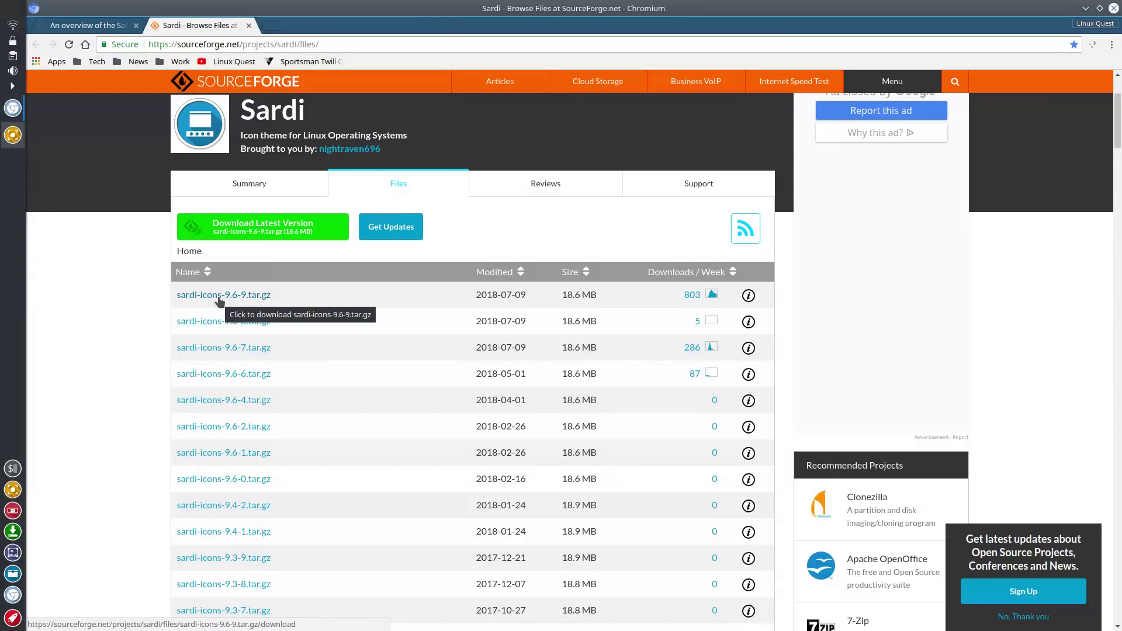
left_click(1086, 9)
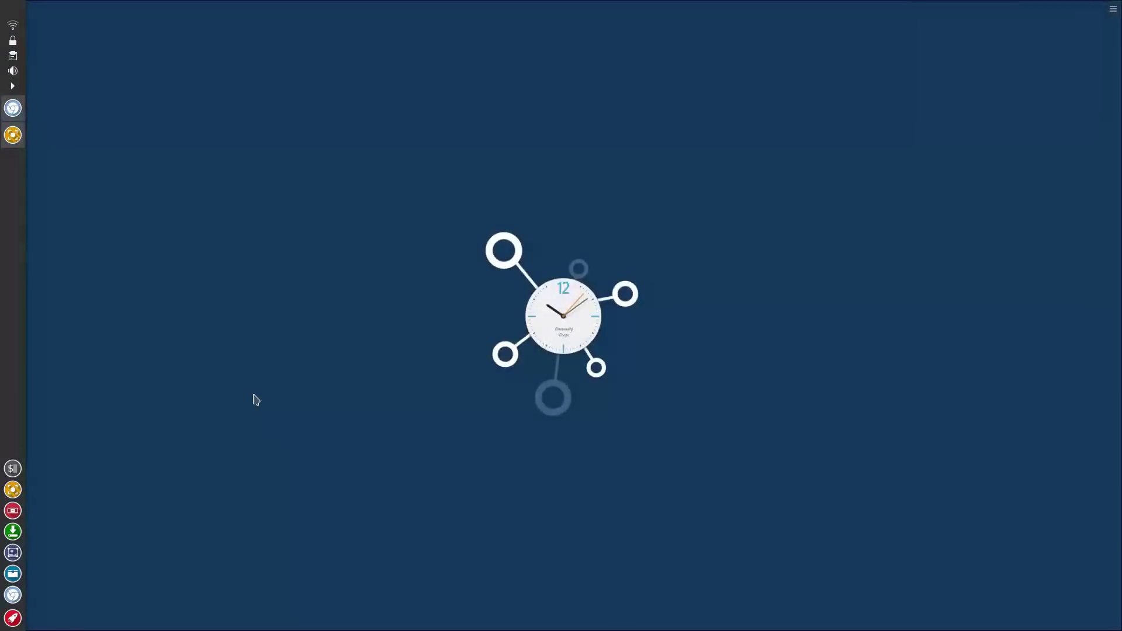
Go to System Settings' Icons page and start Install from File to pick a theme archive
left_click(12, 510)
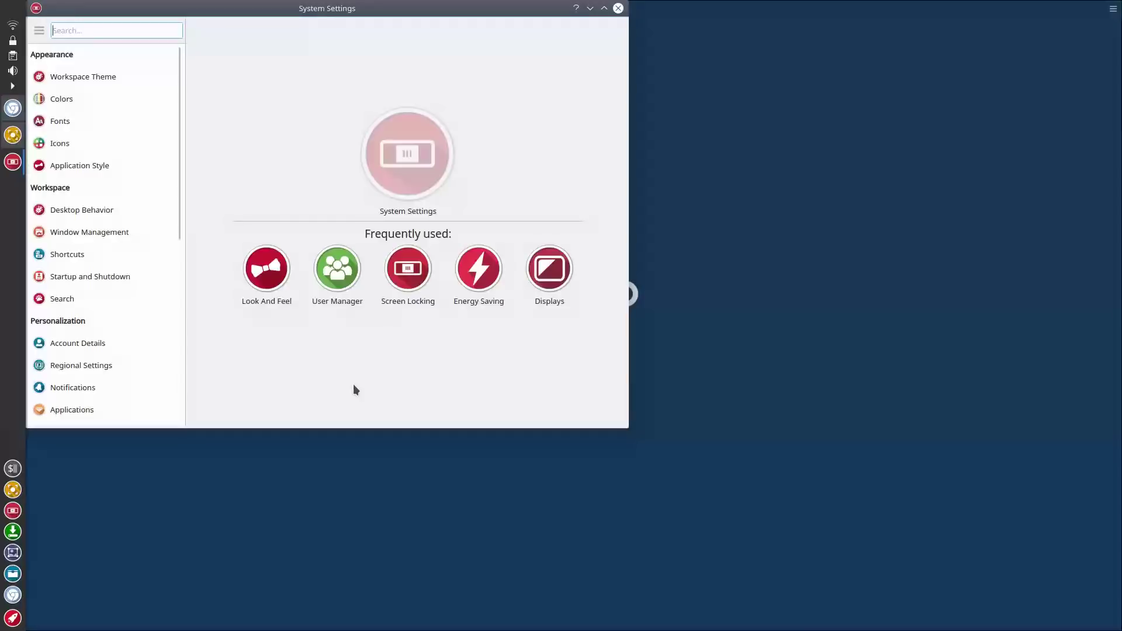
left_click(57, 144)
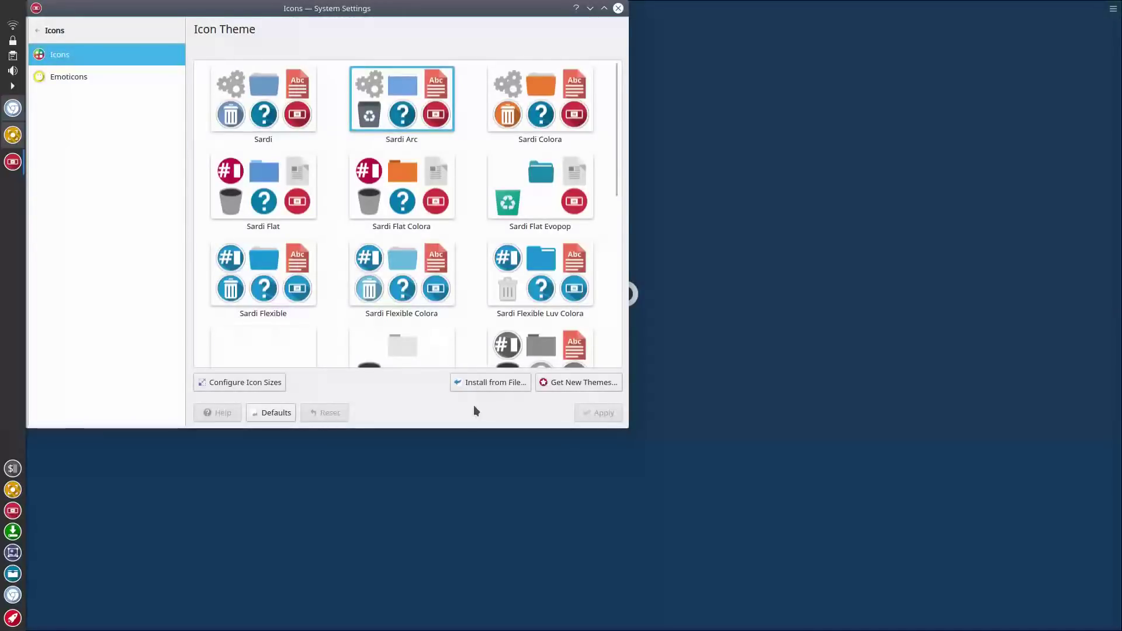
left_click(486, 383)
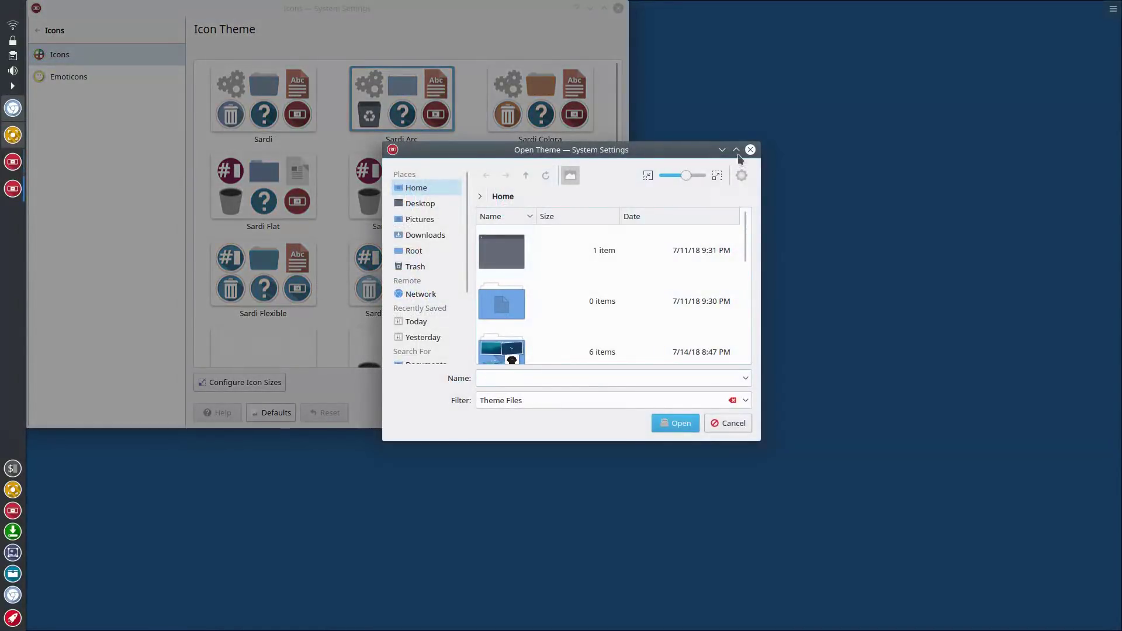
Find sardi-icons-9.6-9.tar.gz in the maximized dialog's Downloads folder, then close the Open Theme dialog
left_click(737, 150)
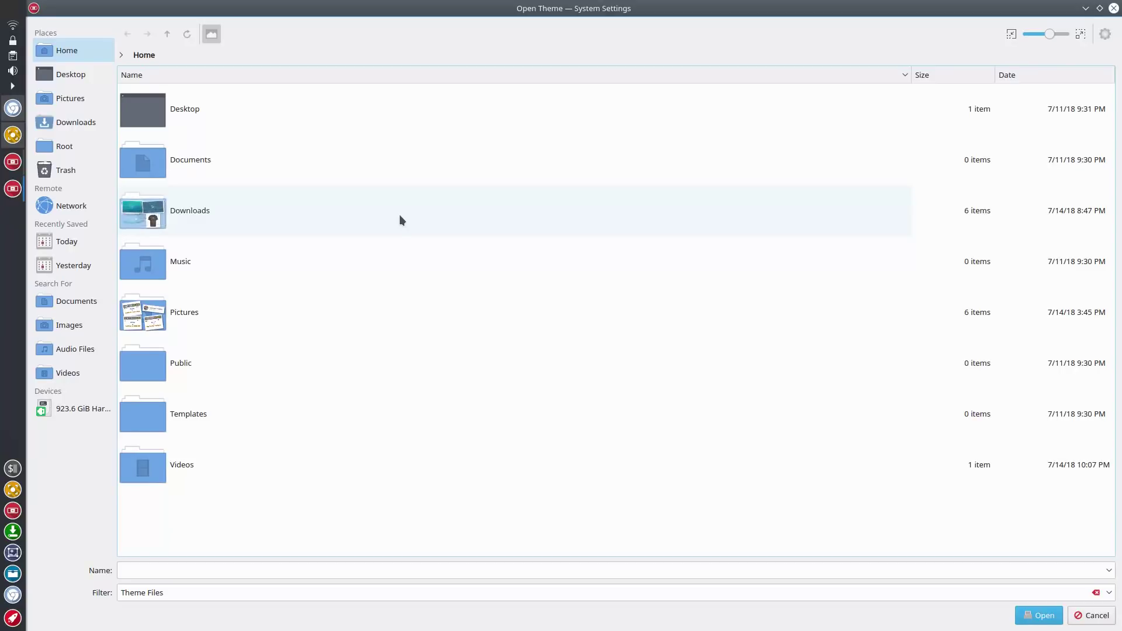
left_click(183, 210)
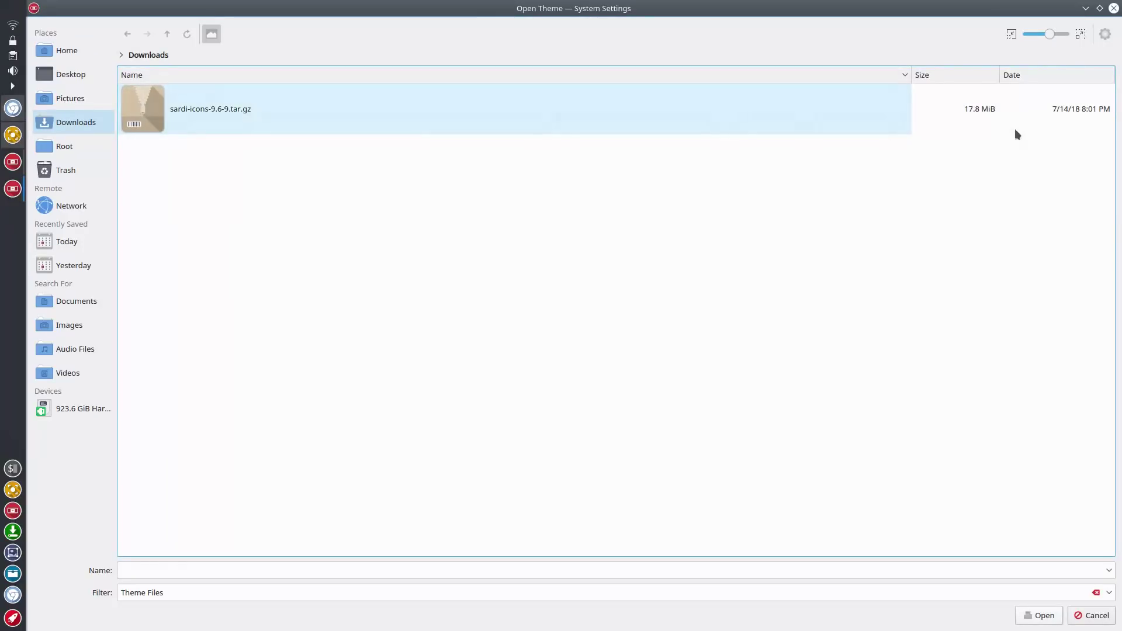
left_click(1113, 8)
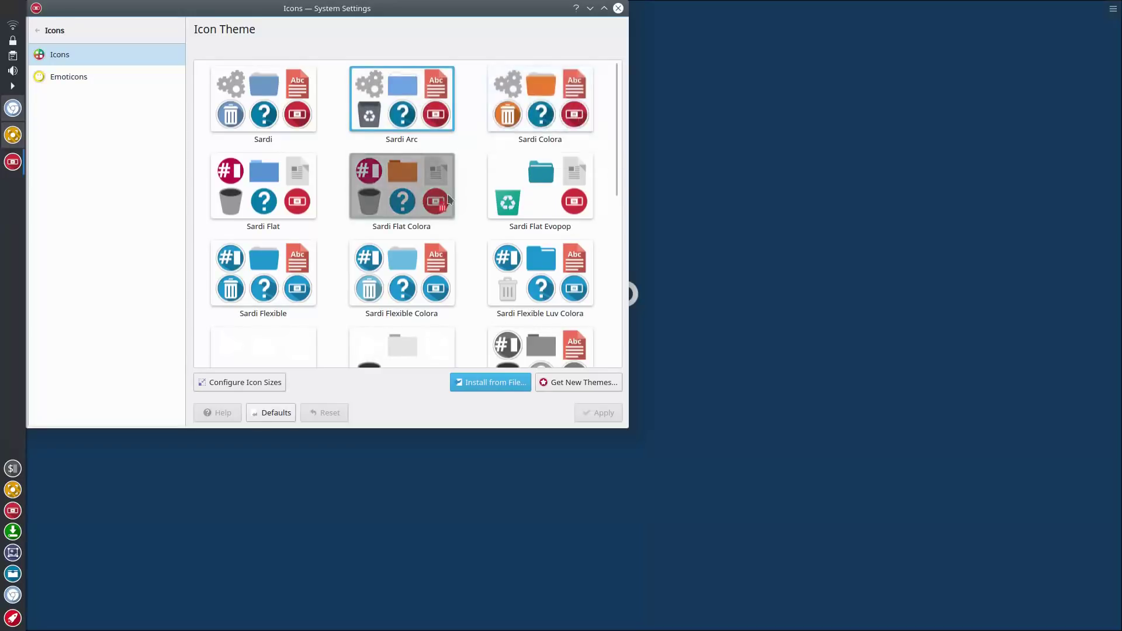
Browse the Sardi themes in the Icon Theme grid, then close System Settings
scroll(466, 217, "down", 5)
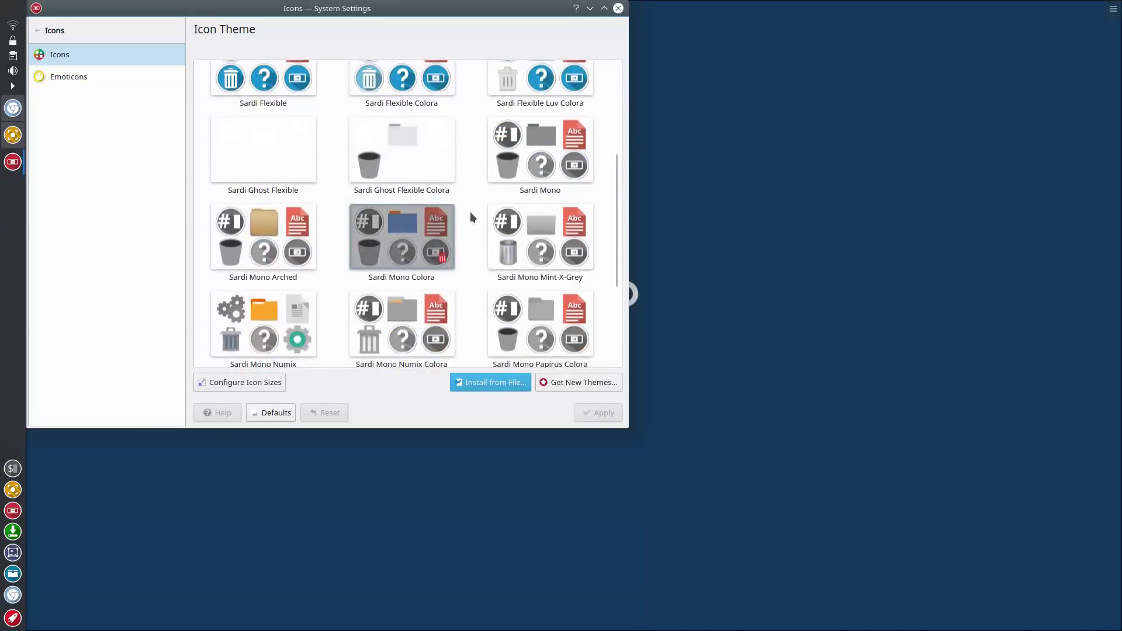
scroll(470, 217, "down", 4)
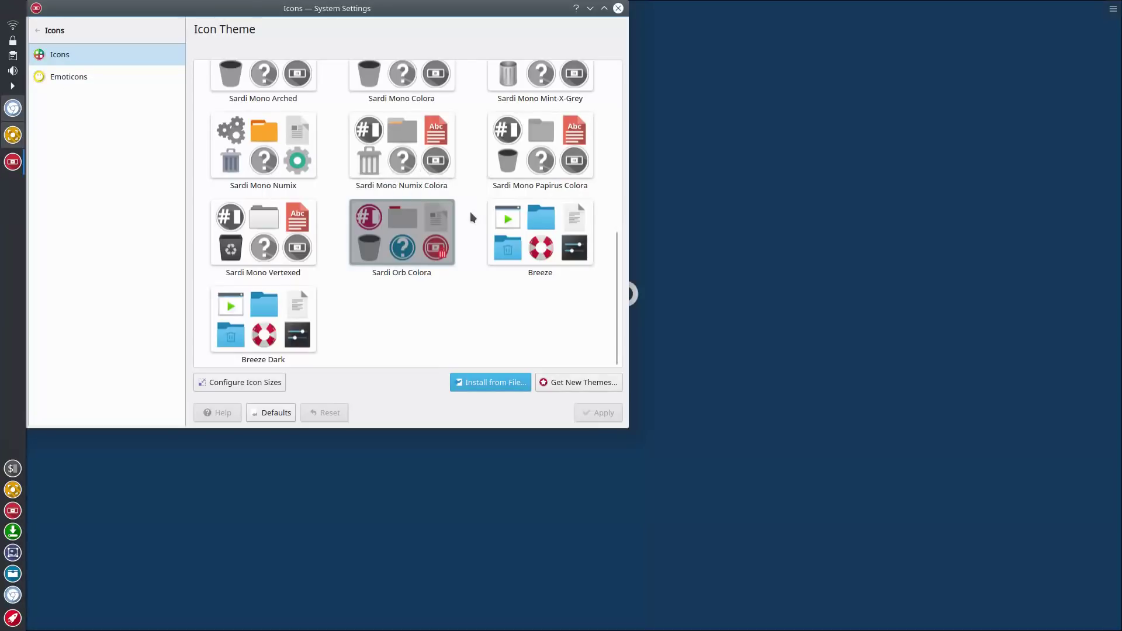
scroll(471, 216, "up", 5)
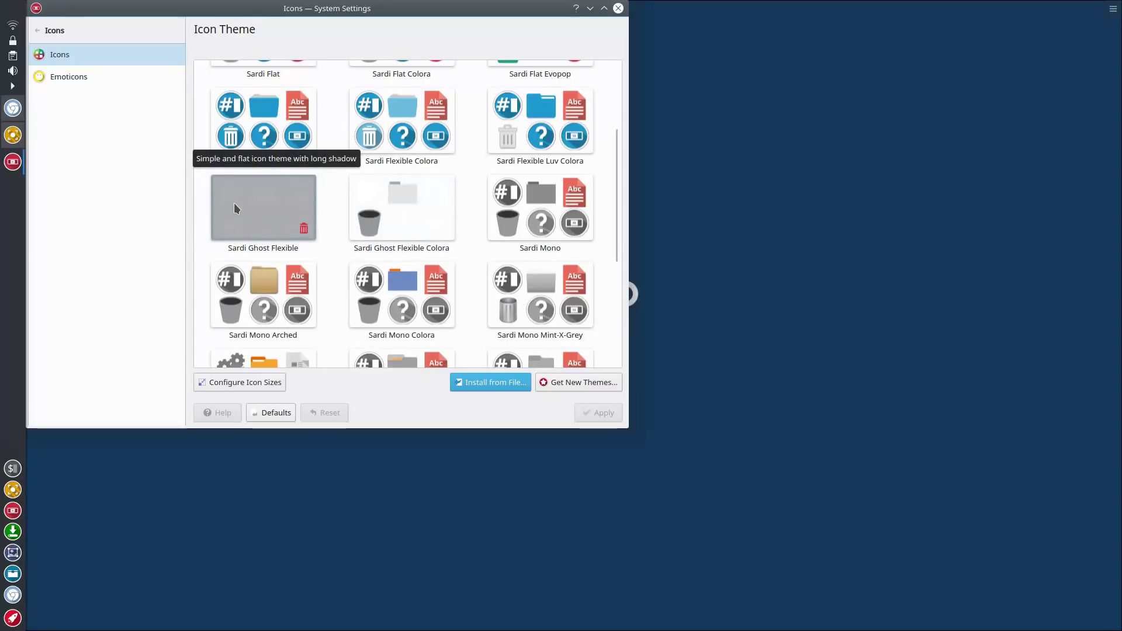
scroll(234, 202, "down", 5)
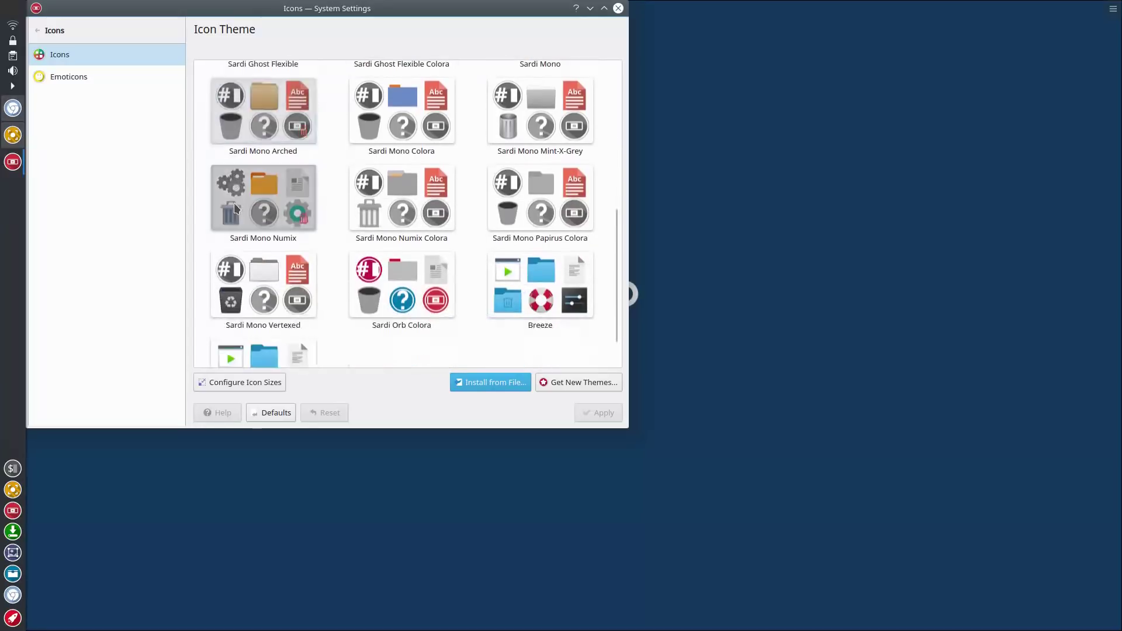
left_click(618, 8)
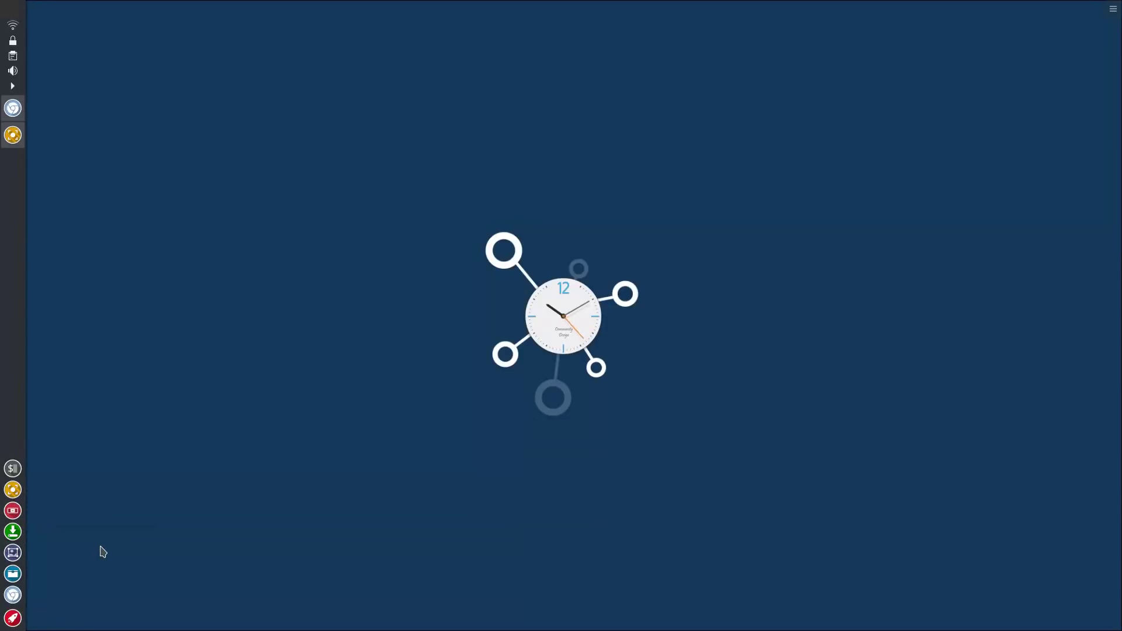
left_click(15, 619)
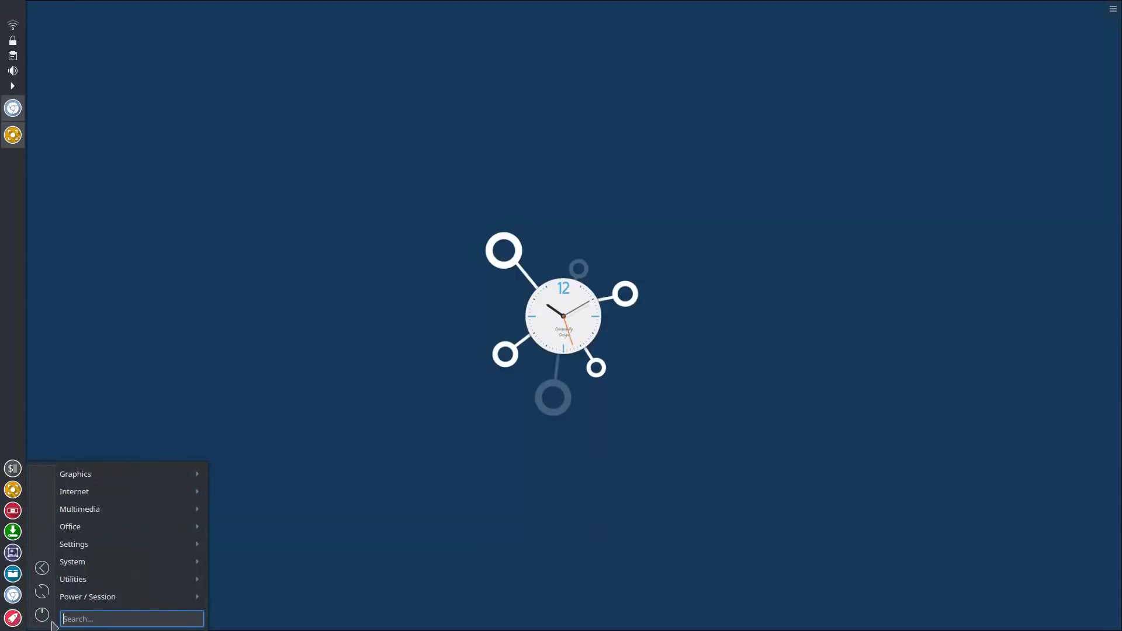
mouse_move(102, 603)
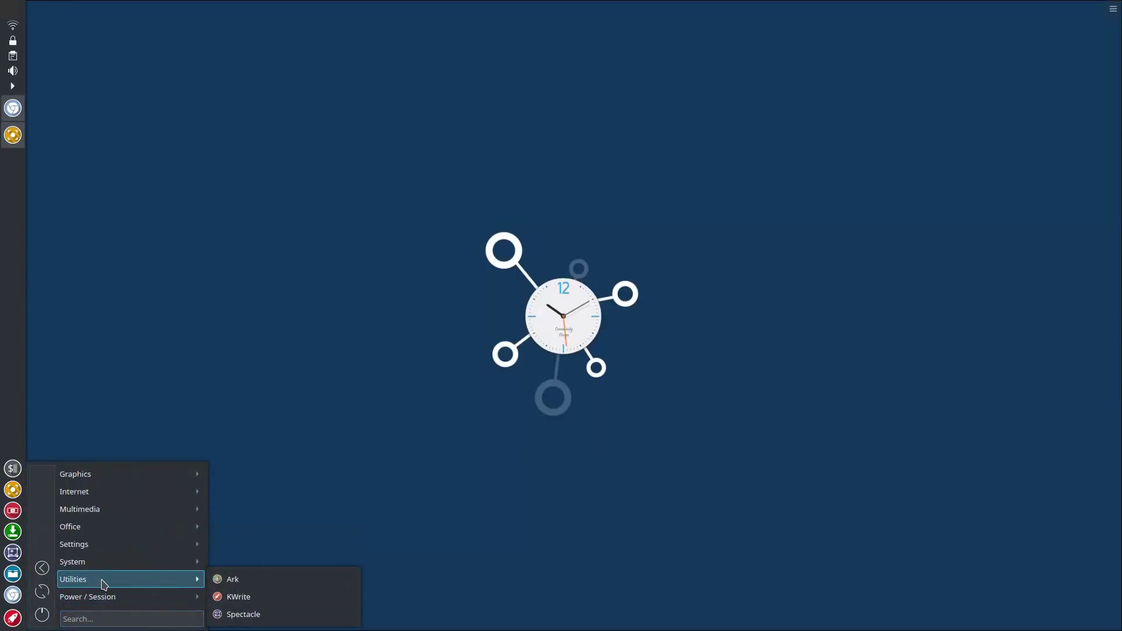
mouse_move(108, 564)
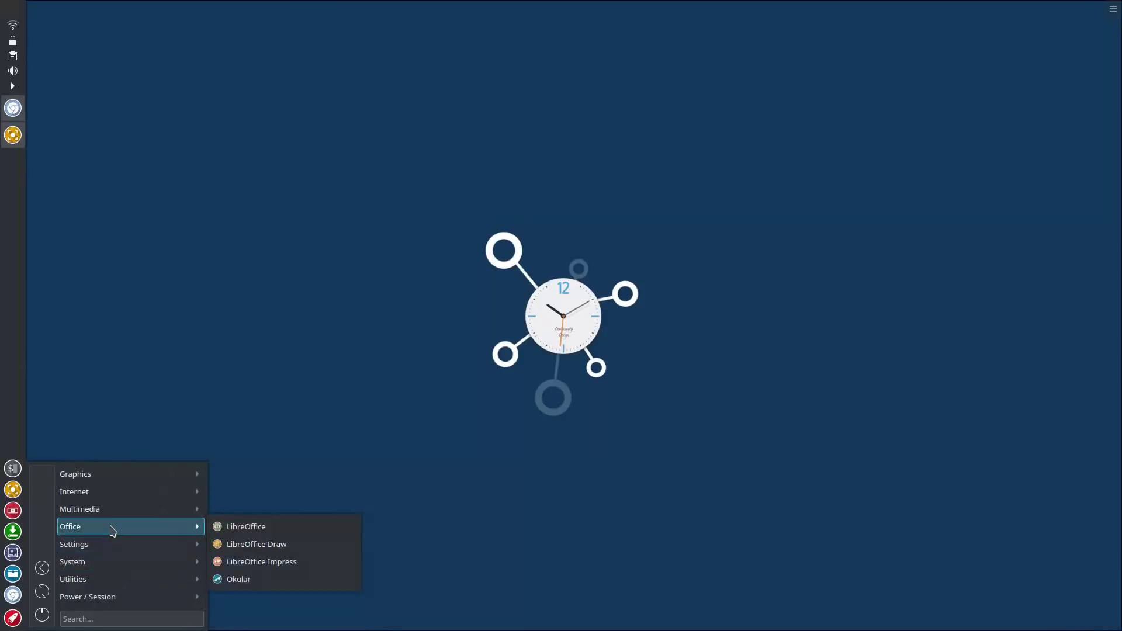
mouse_move(119, 493)
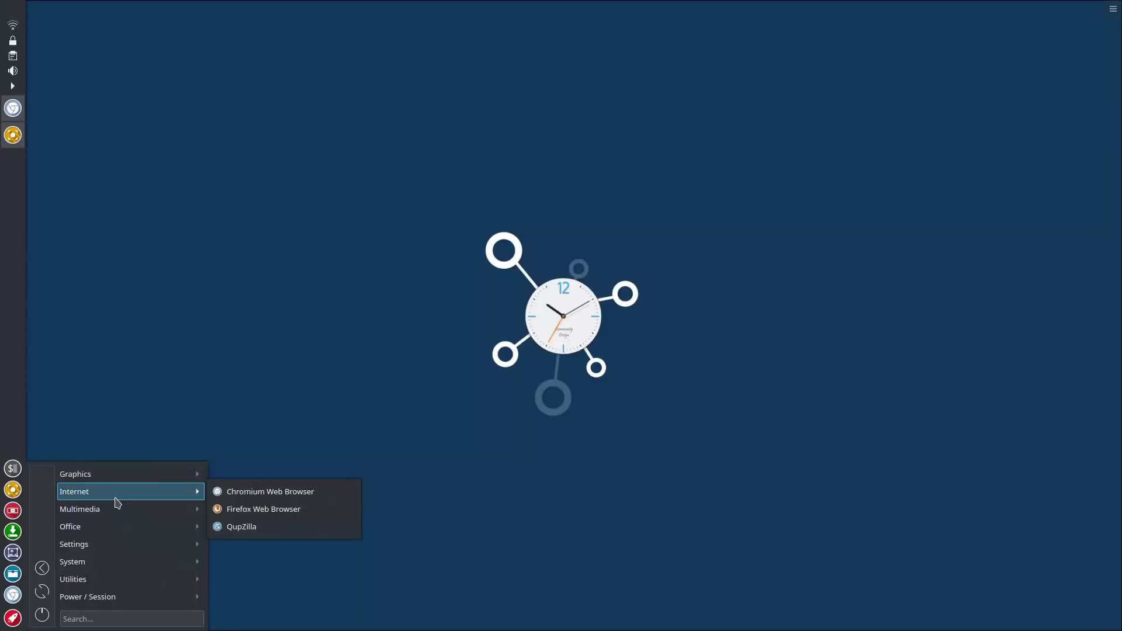
mouse_move(104, 542)
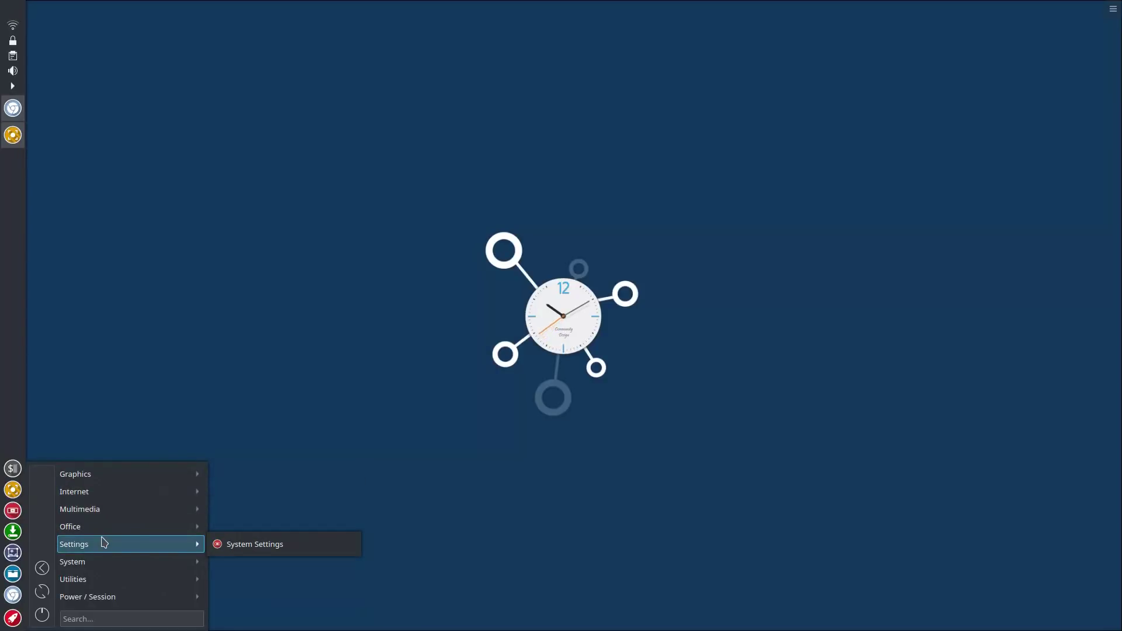
mouse_move(97, 564)
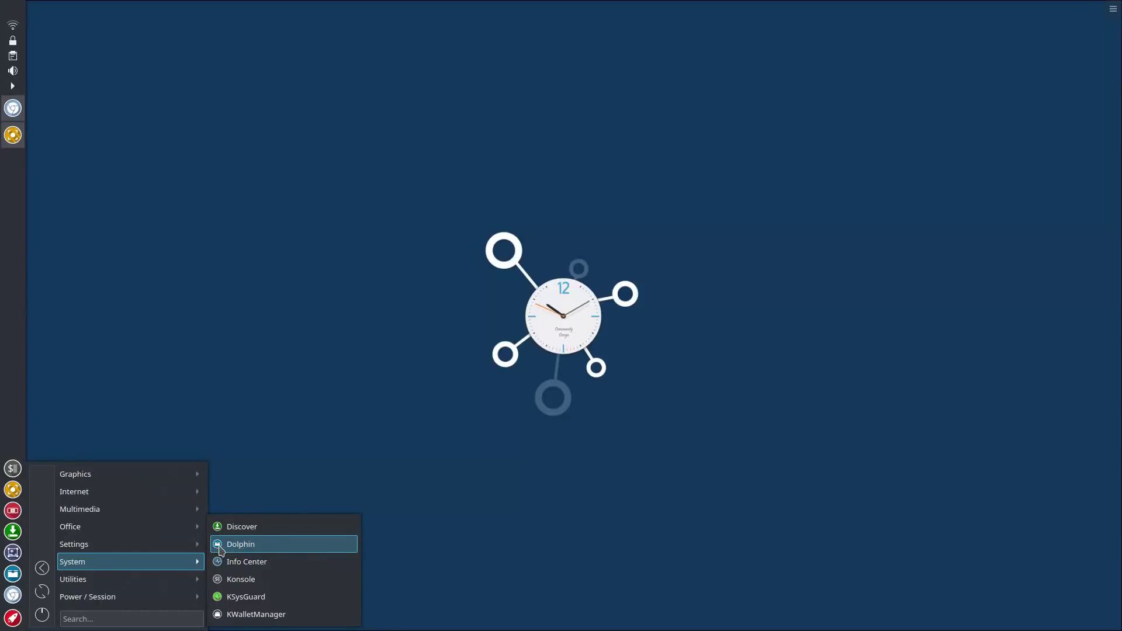
left_click(269, 470)
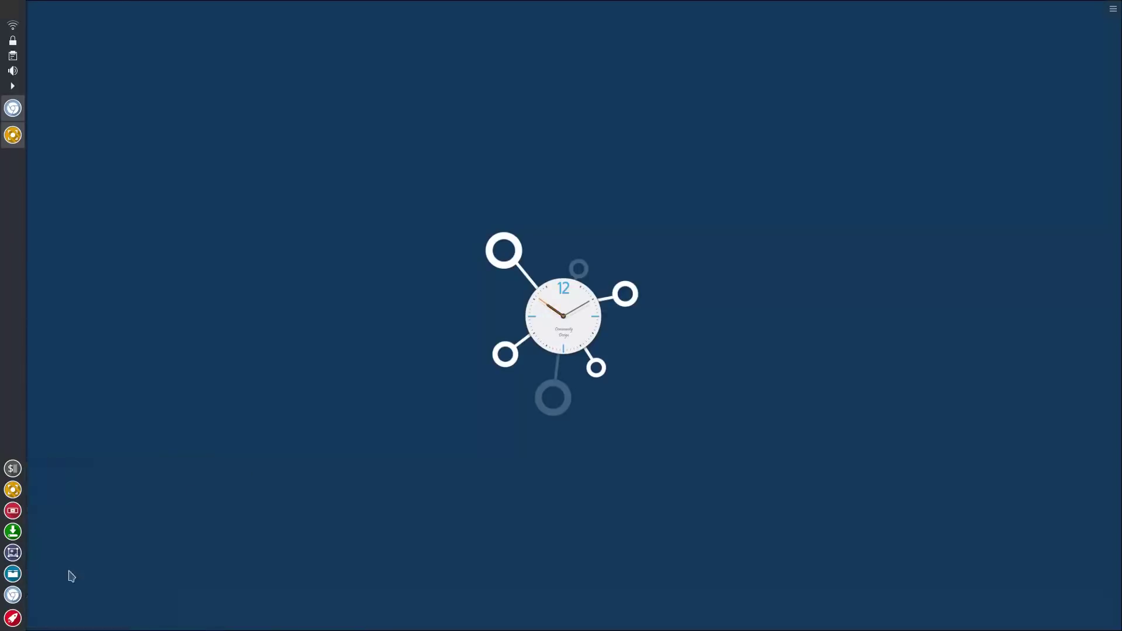
Open Edit Applications from the launcher and select ScreenSavers under the expanded System category
right_click(13, 620)
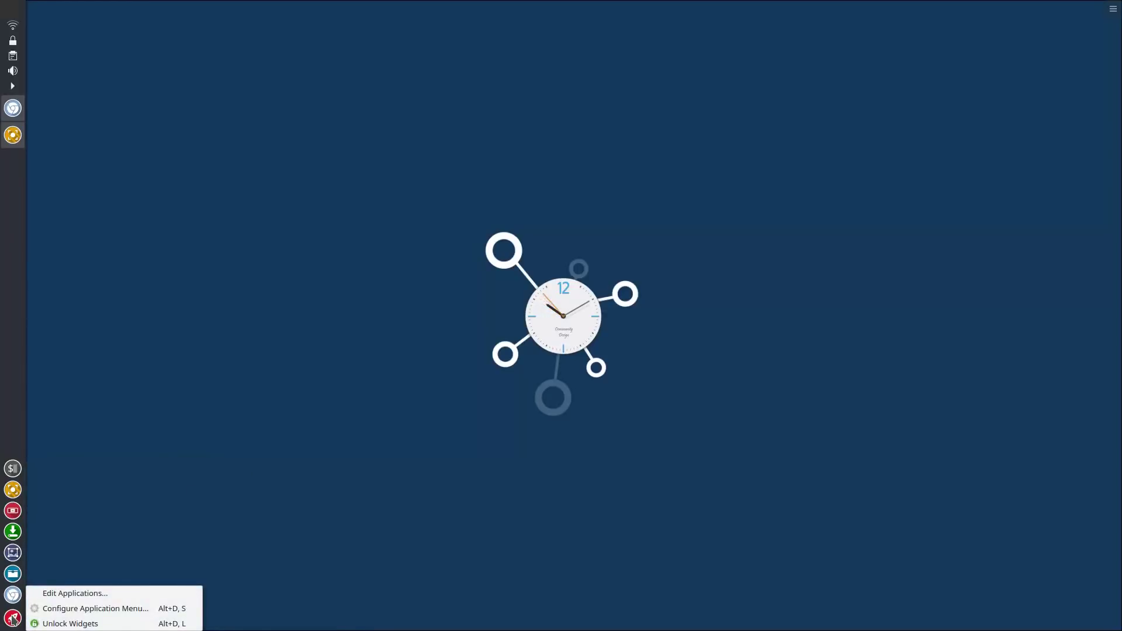
left_click(67, 594)
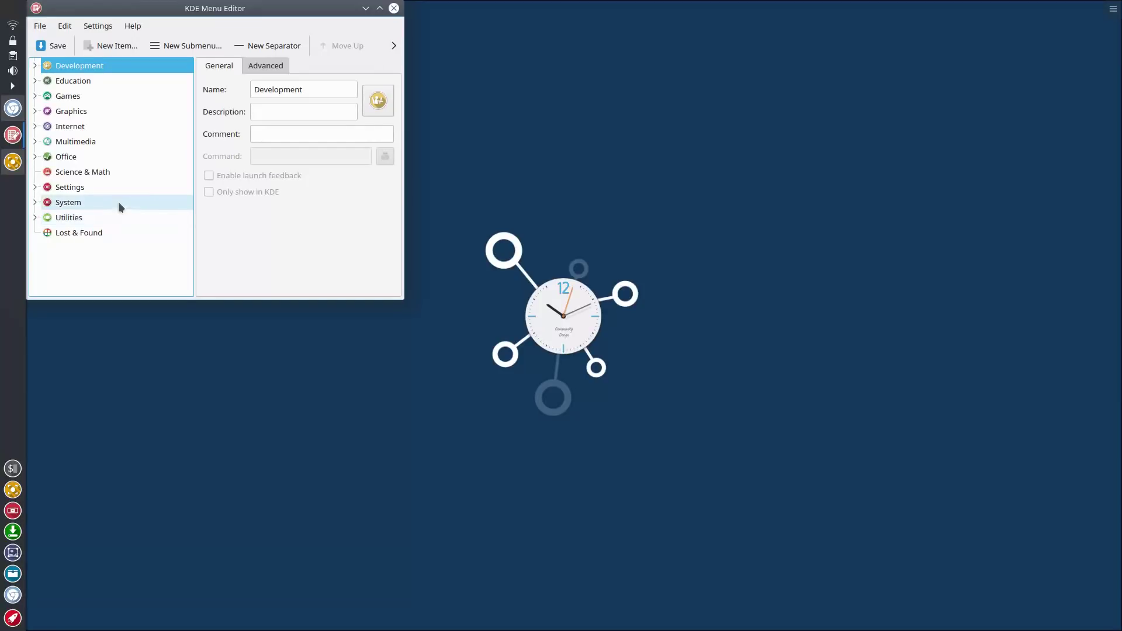
left_click(36, 202)
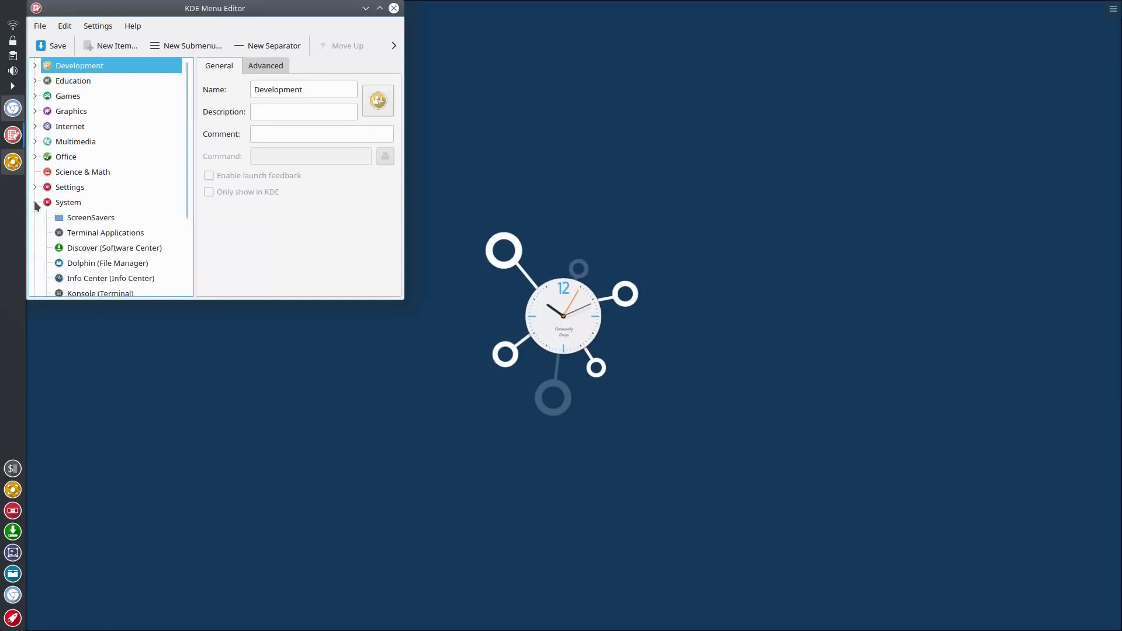
left_click(106, 217)
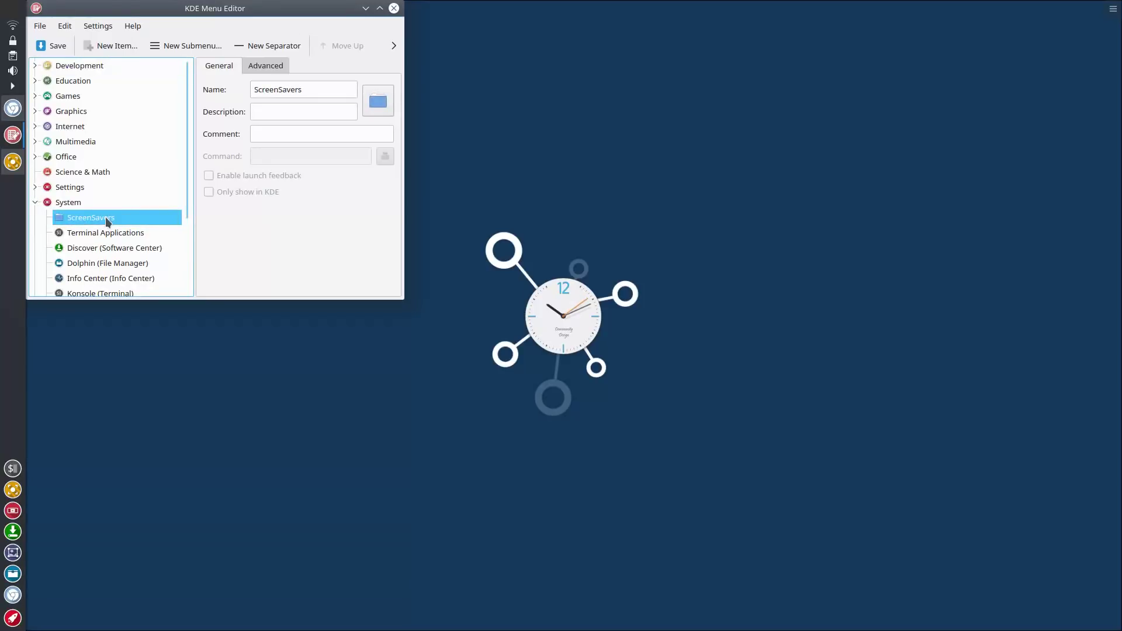
Replace ScreenSavers' folder icon with the athena icon from the Applications icons in Select Icon
left_click(378, 106)
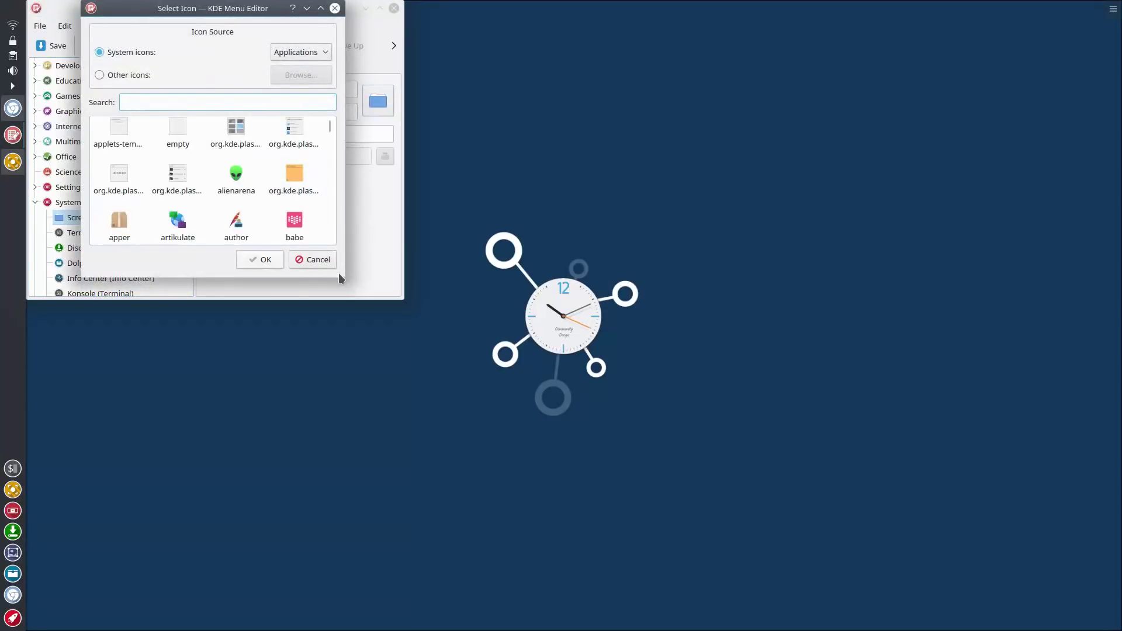
left_click_drag(345, 277, 710, 460)
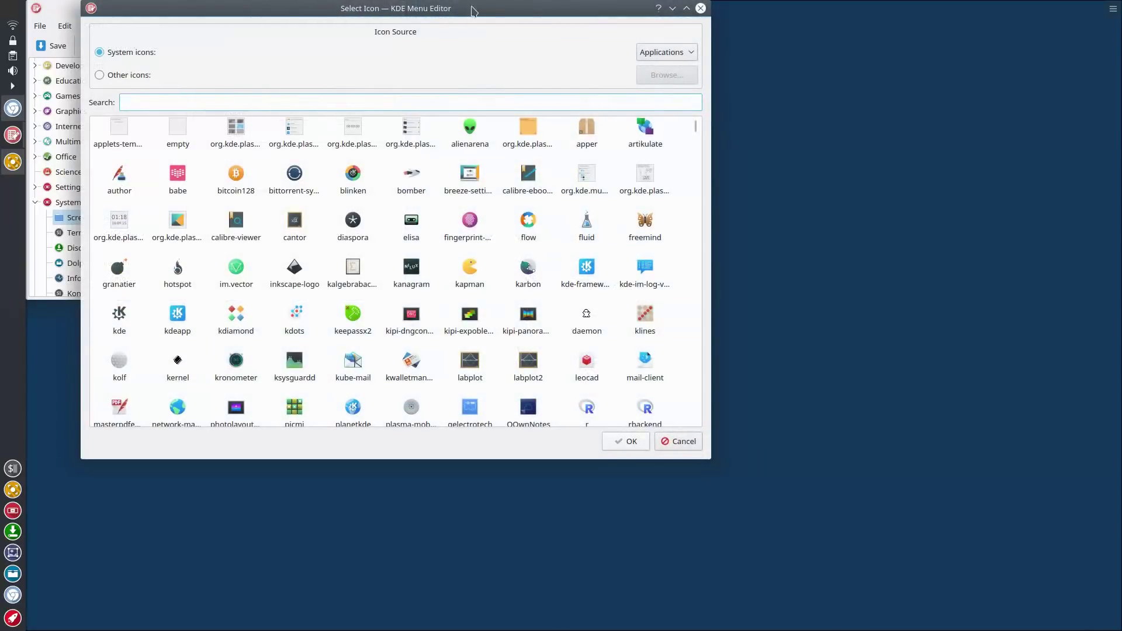
left_click_drag(471, 8, 620, 43)
scroll(587, 251, "down", 5)
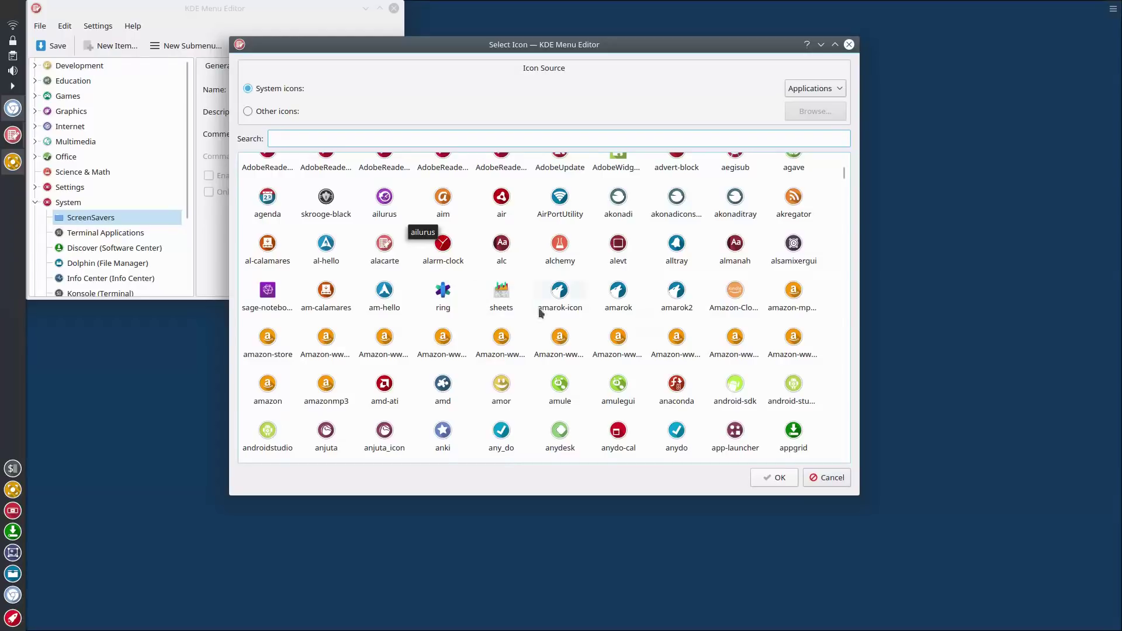
left_click(840, 91)
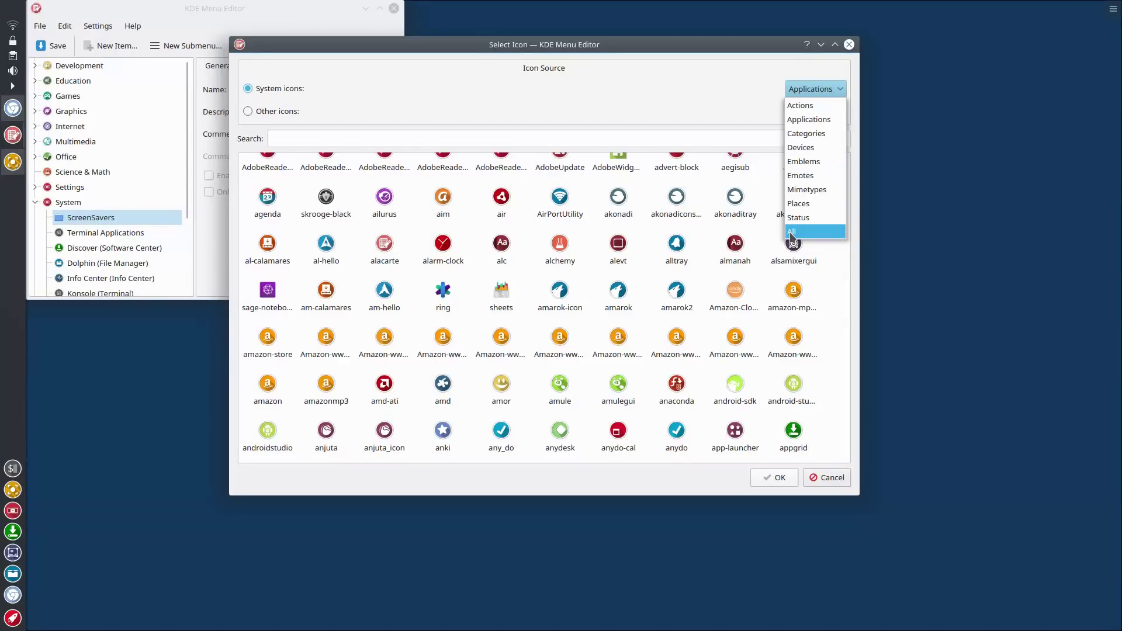
left_click(828, 283)
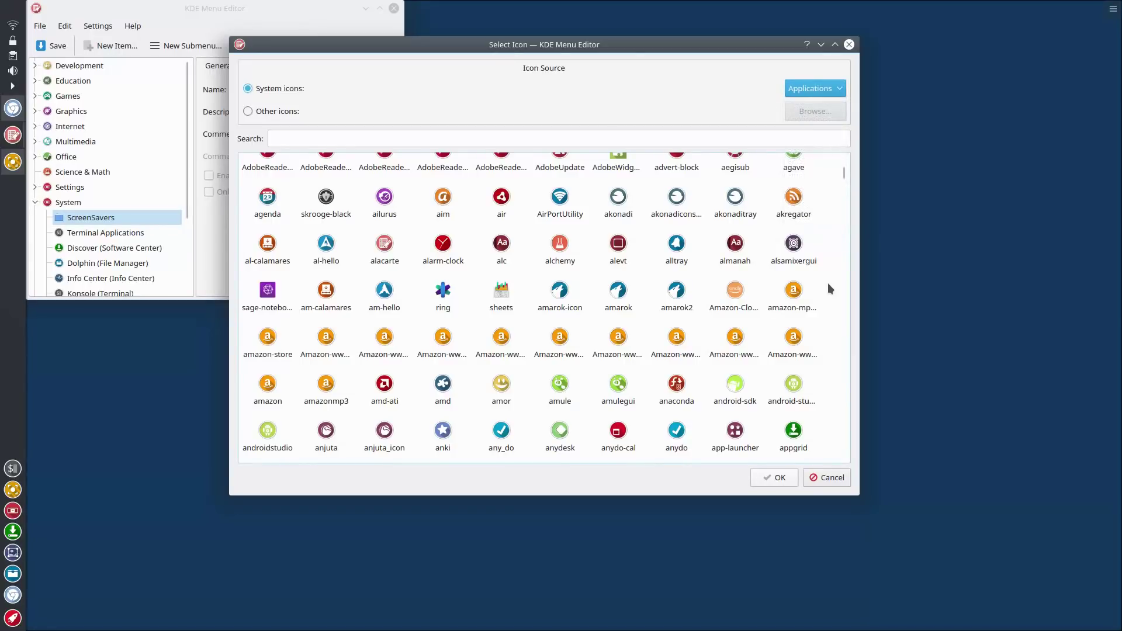
scroll(486, 280, "down", 5)
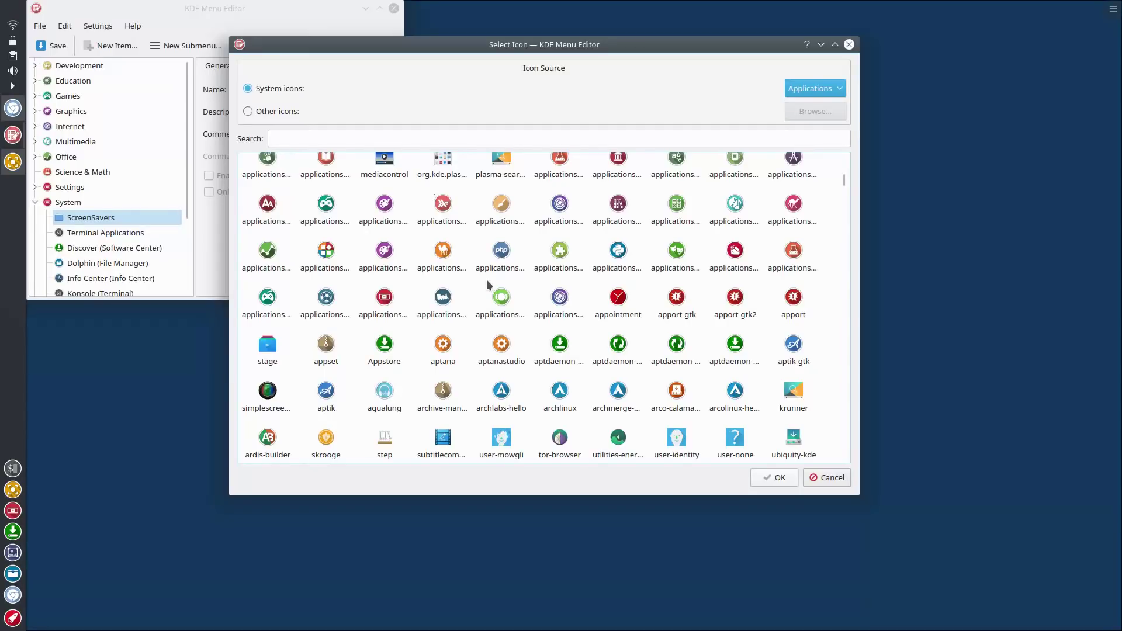
scroll(486, 280, "down", 5)
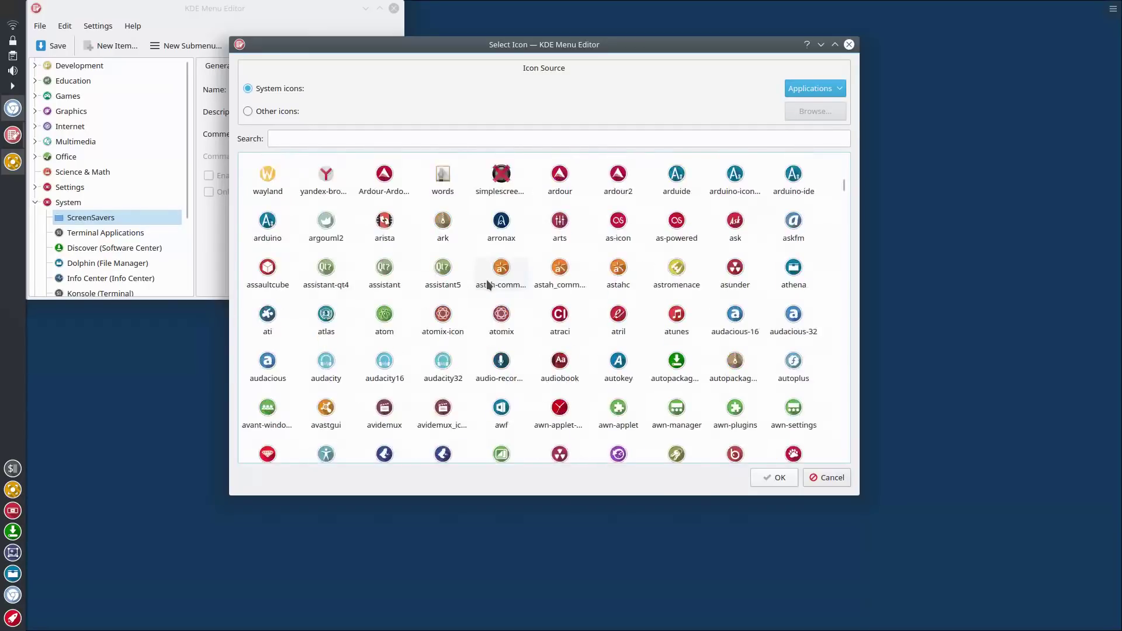
double_click(796, 272)
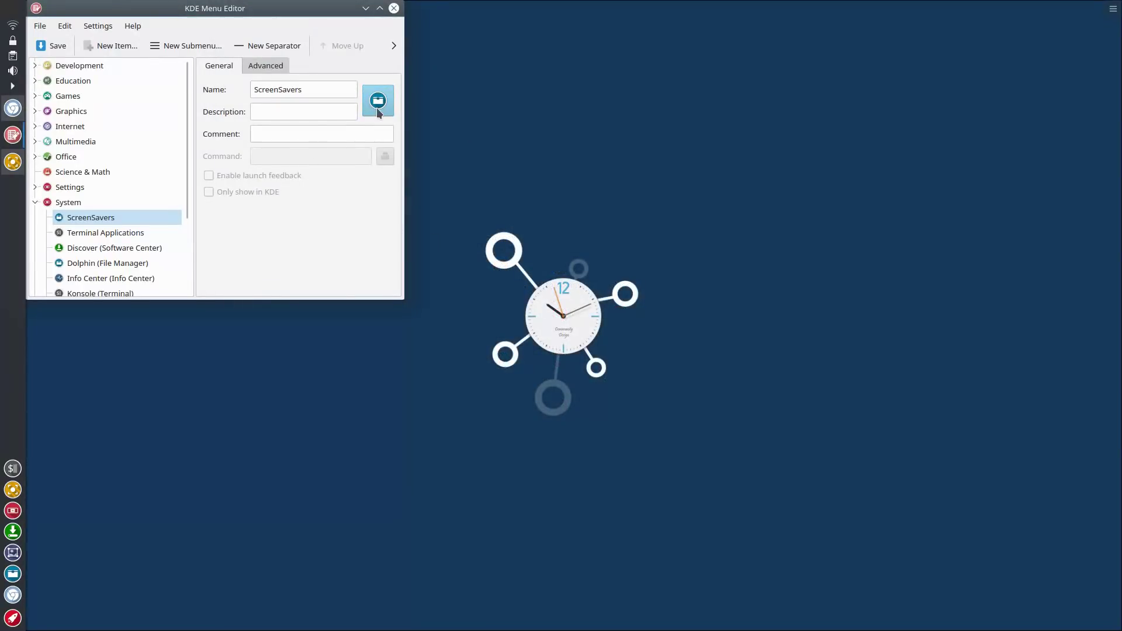
Save the ScreenSavers athena icon change and close KDE Menu Editor
left_click(58, 46)
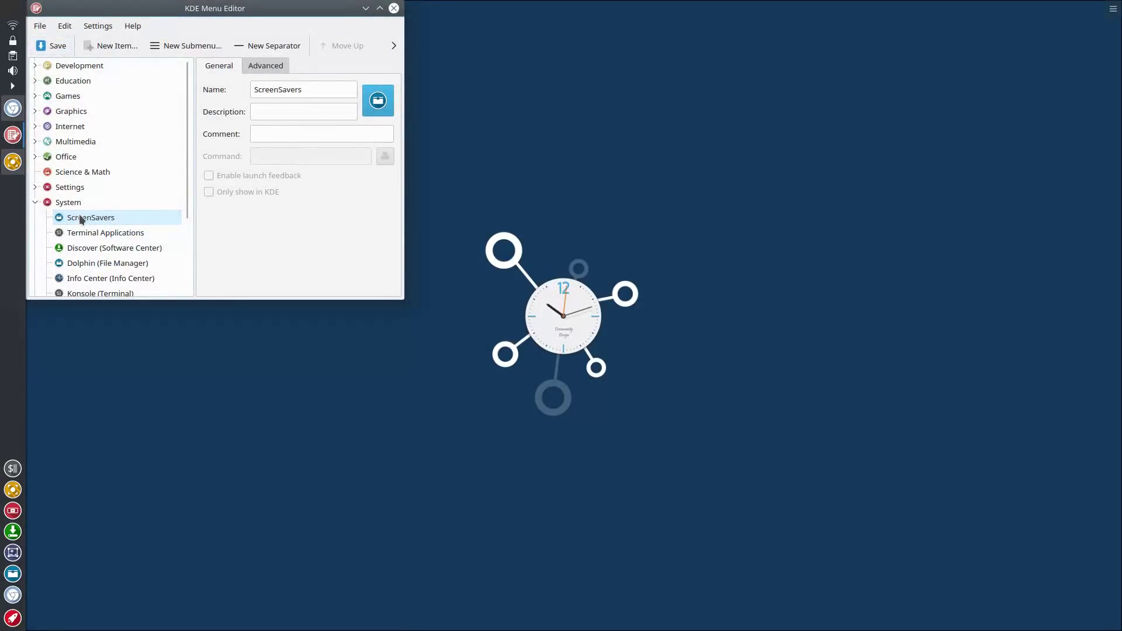
left_click(395, 9)
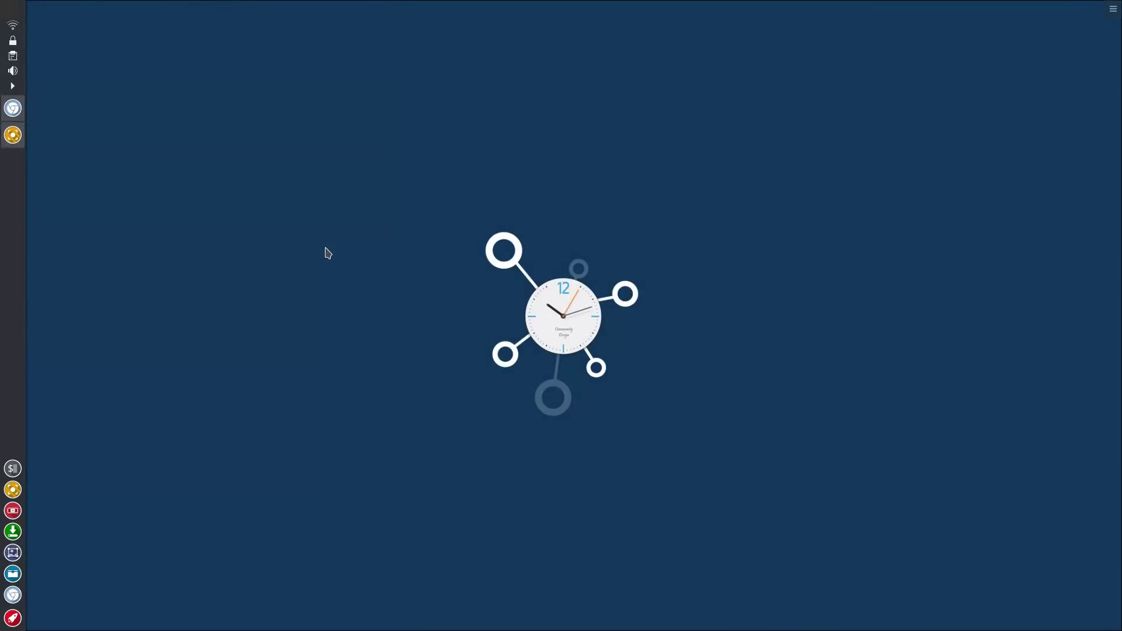